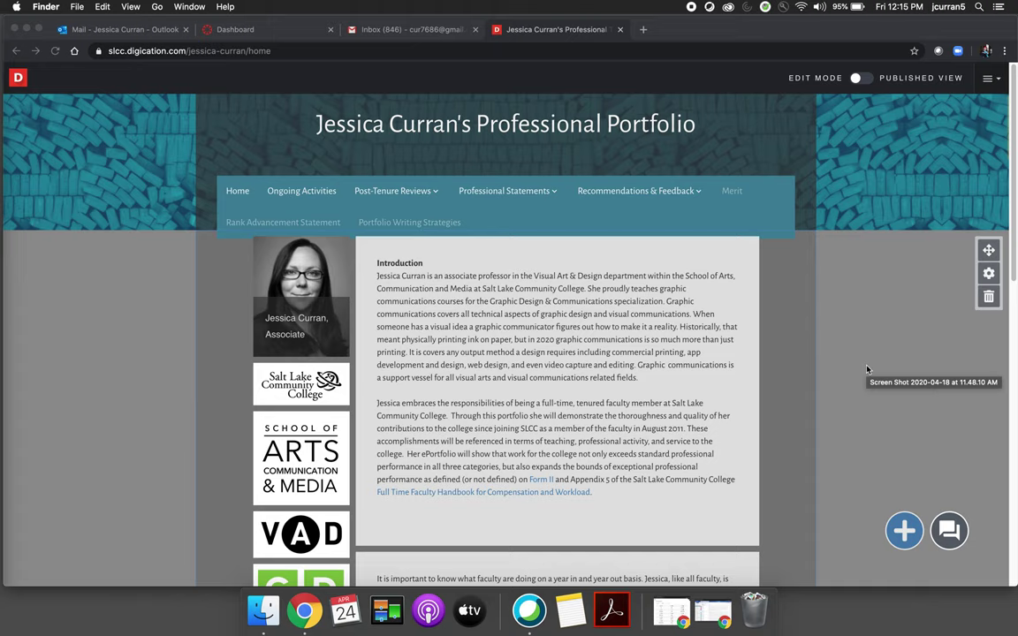
- Select the Introduction text block on the home page and open it for editing
click(709, 250)
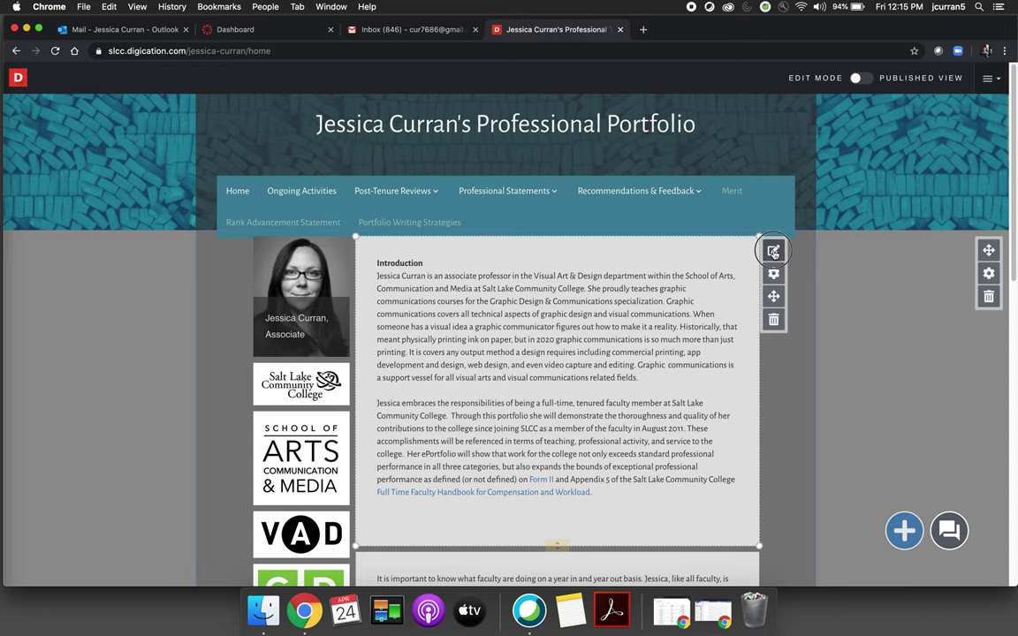
click(773, 252)
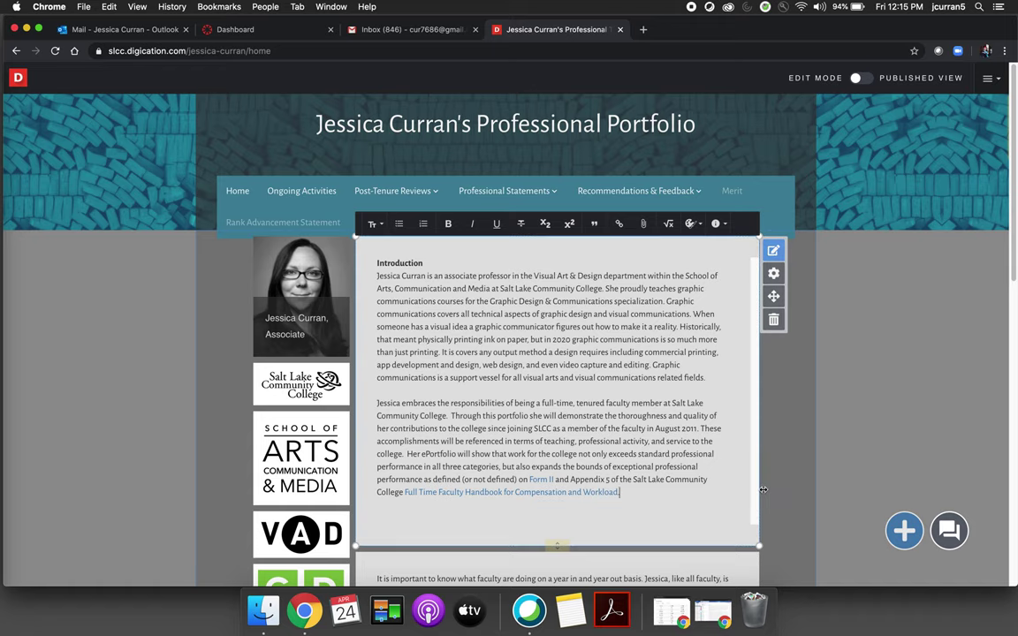
- Drag the Introduction frame's side edge out and back to test resizing
drag(762, 488, 775, 488)
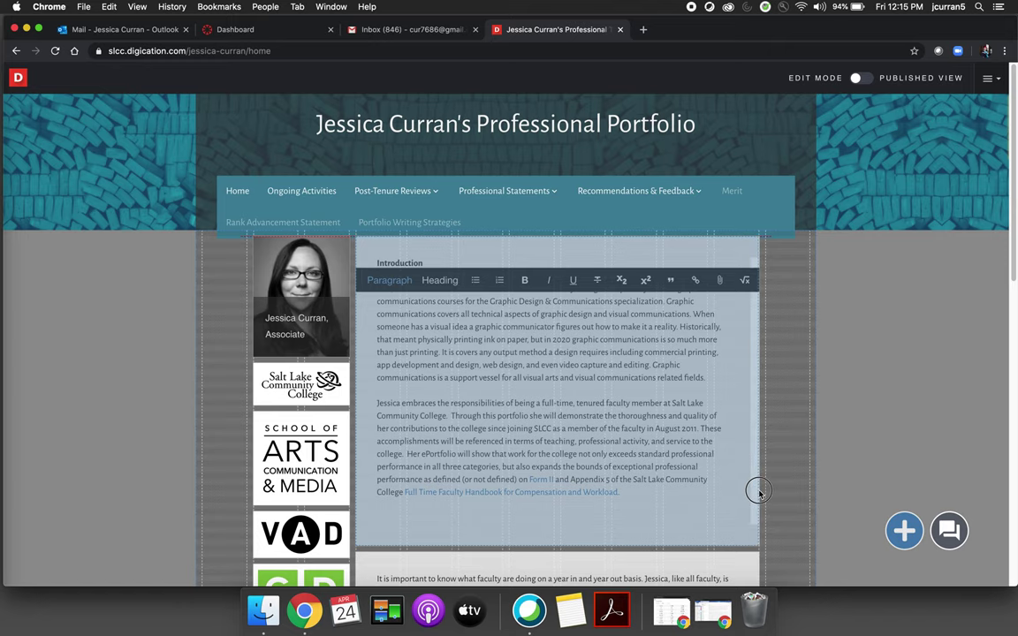
drag(776, 489, 755, 489)
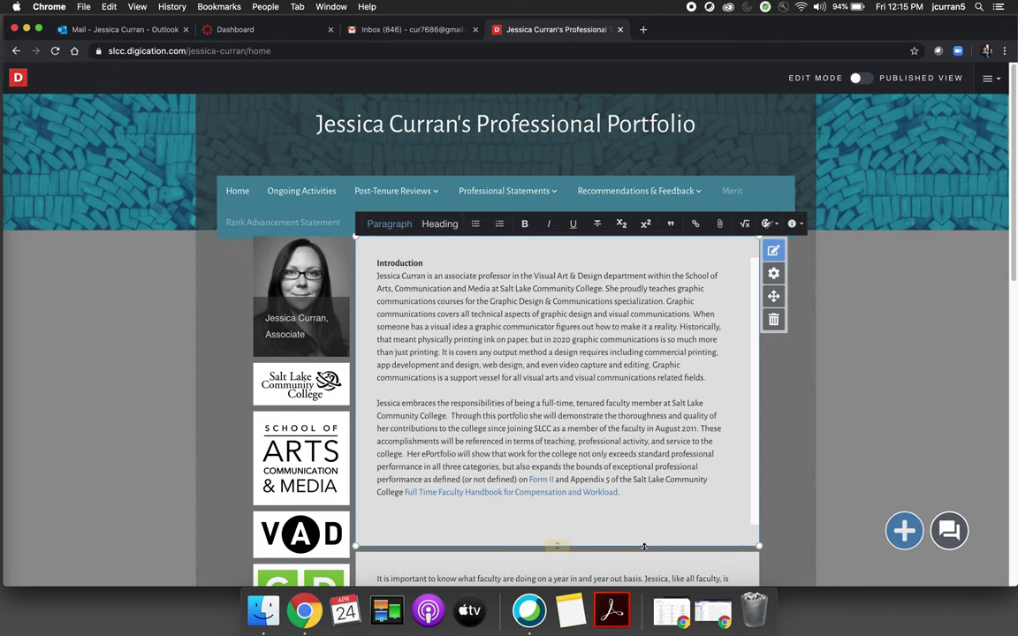
scroll(806, 431, down, 2)
scroll(806, 430, down, 1)
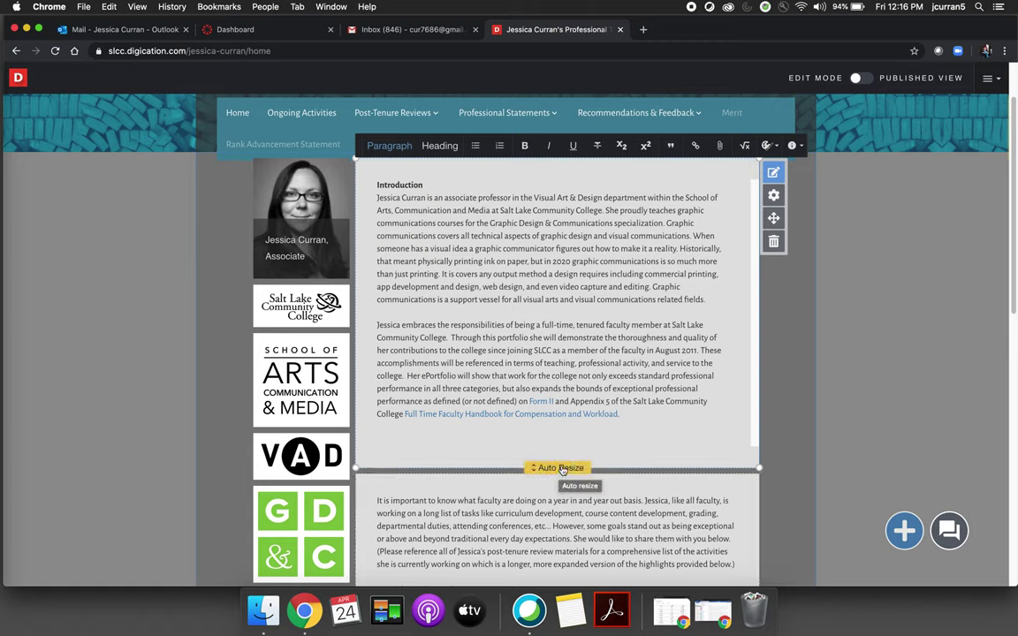
- Stretch the Introduction frame about 90 pixels taller, then leave editing to save it
drag(562, 469, 562, 549)
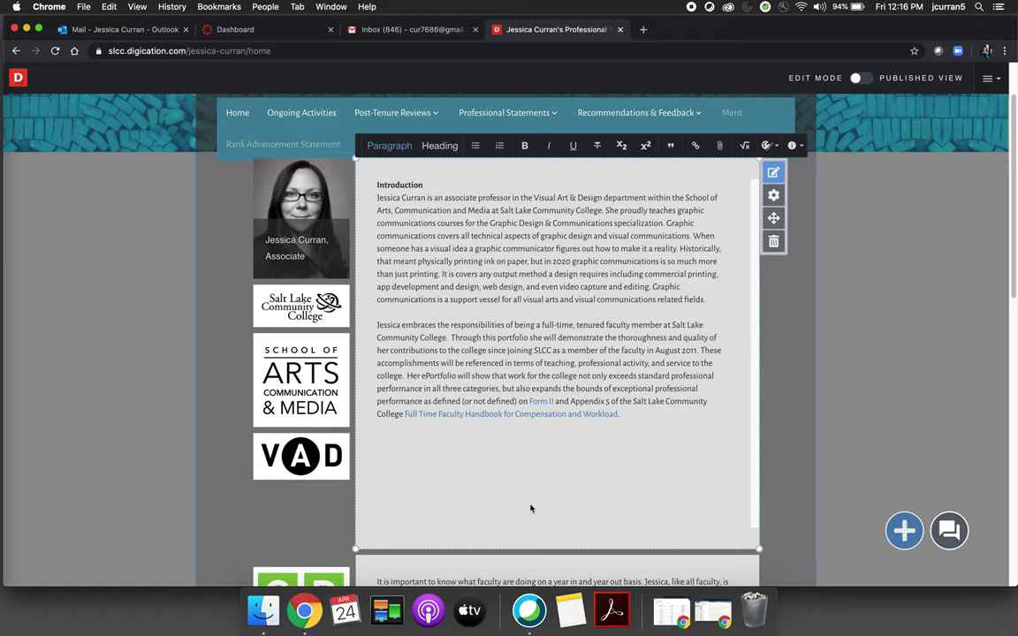
click(637, 451)
click(773, 173)
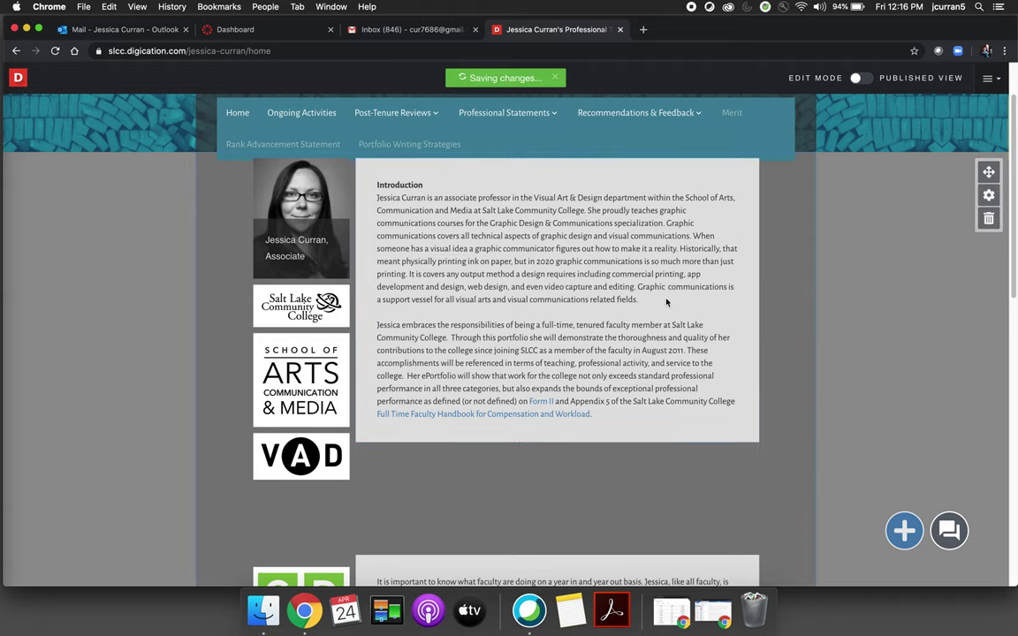
- Reopen the Introduction frame and extend its bottom edge further down
click(773, 172)
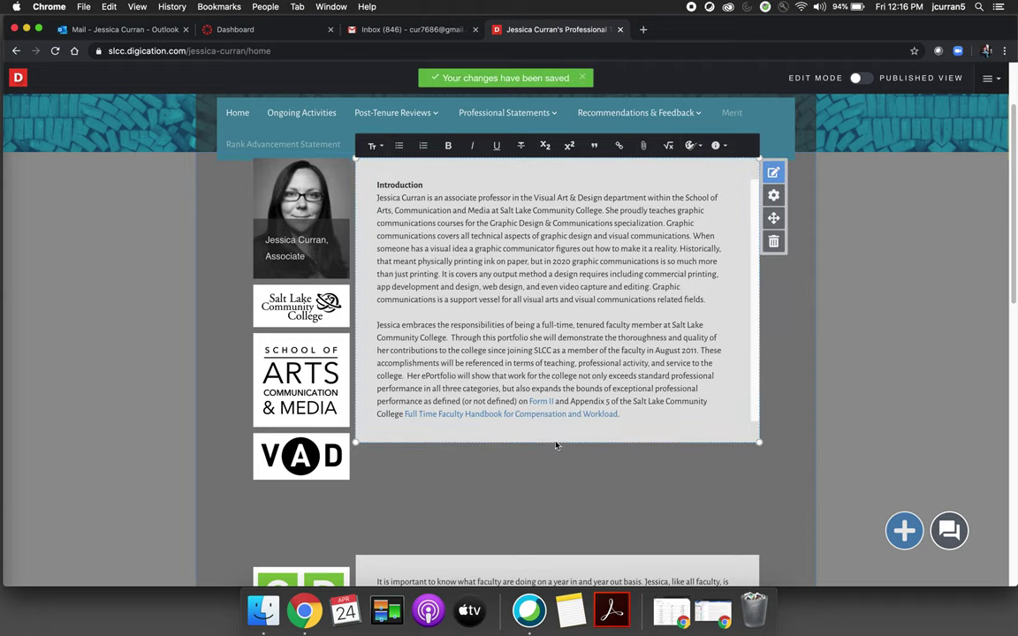
drag(555, 440, 547, 543)
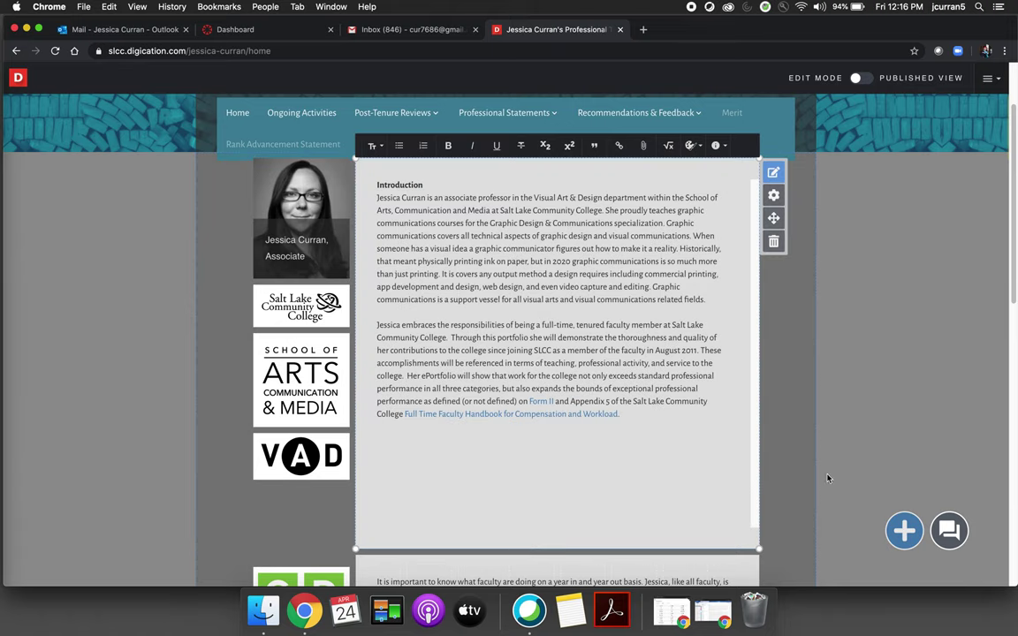
scroll(624, 374, up, 5)
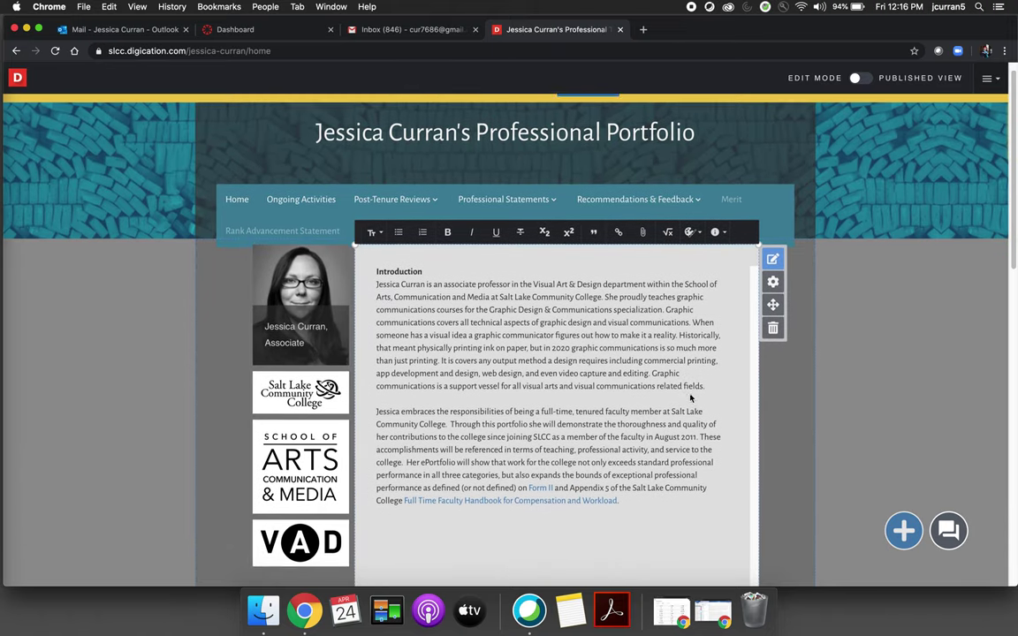
scroll(691, 398, down, 3)
scroll(691, 398, up, 4)
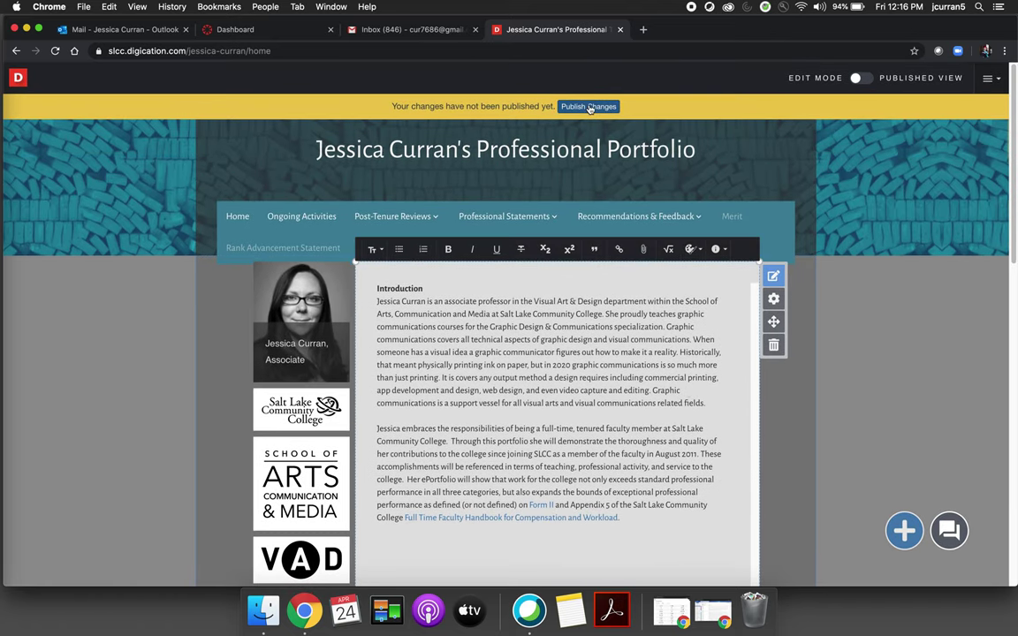
- Publish the saved home page changes from the yellow banner
click(590, 107)
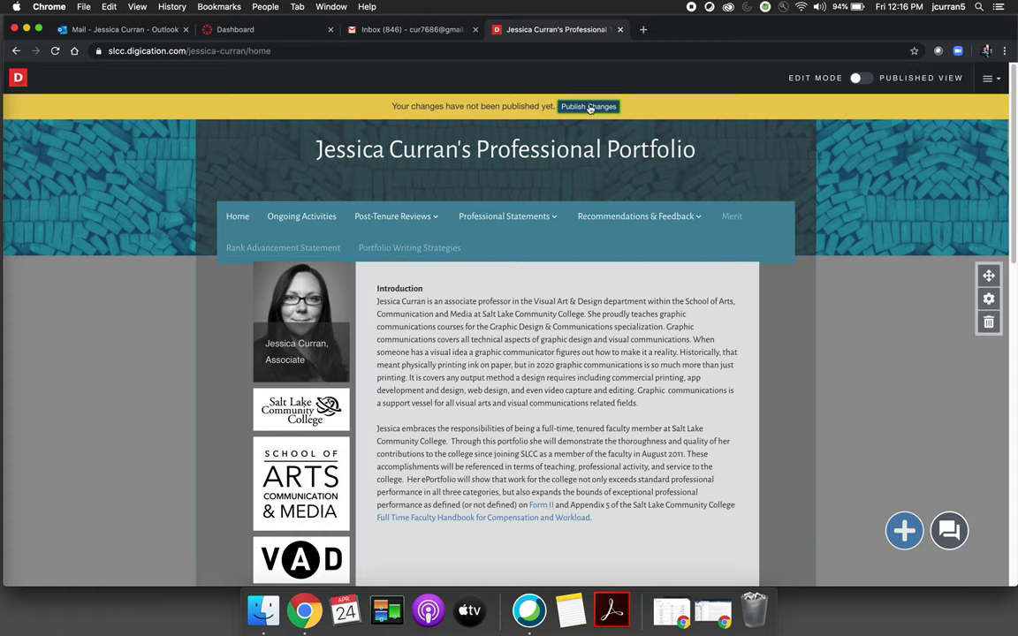